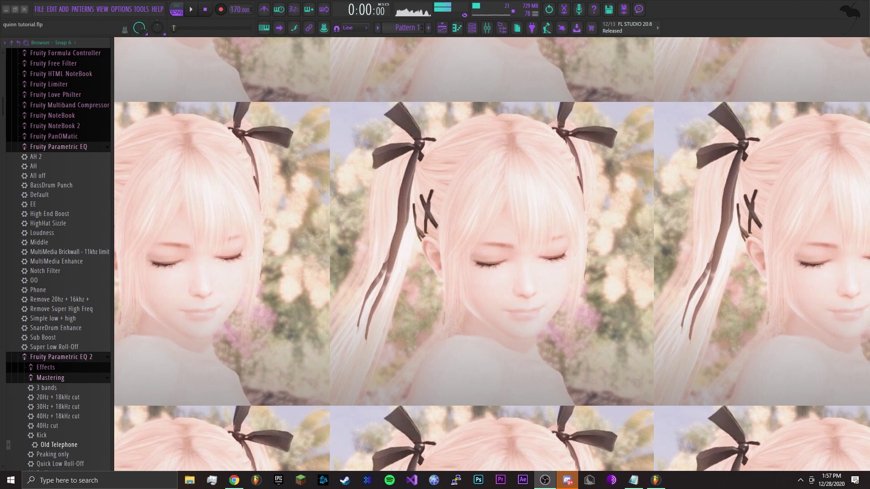
Step: Open the mixer and bring up Insert 5's Auto-Tune Artist (F# major, retune speed 15, flex-tune 25)
click(487, 27)
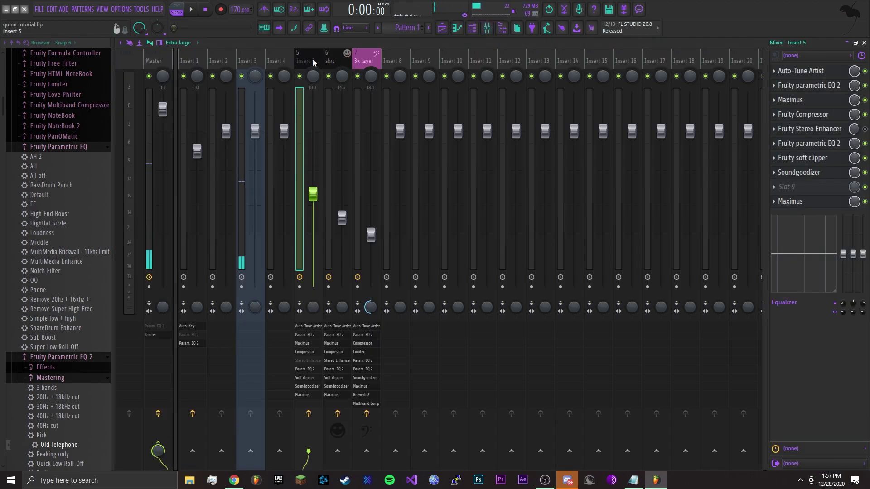
key(Left)
key(Left)
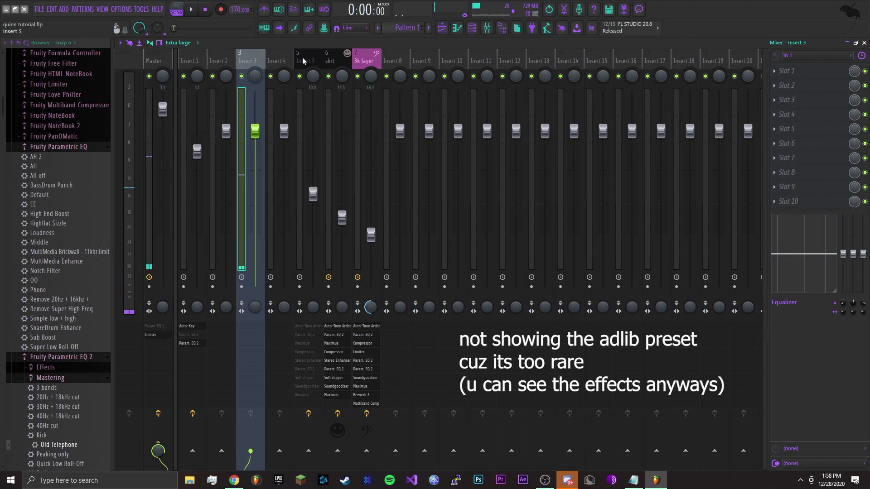
click(308, 326)
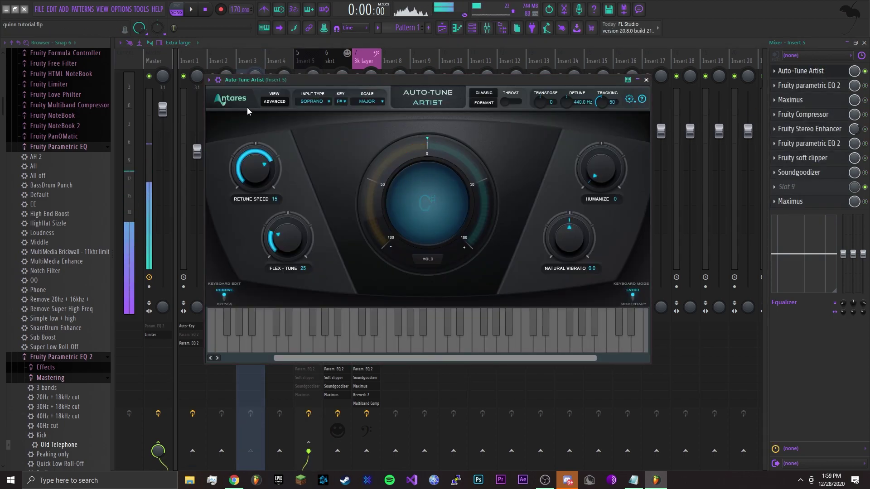
mouse_move(310, 84)
mouse_down()
mouse_move(316, 115)
mouse_move(322, 86)
mouse_up()
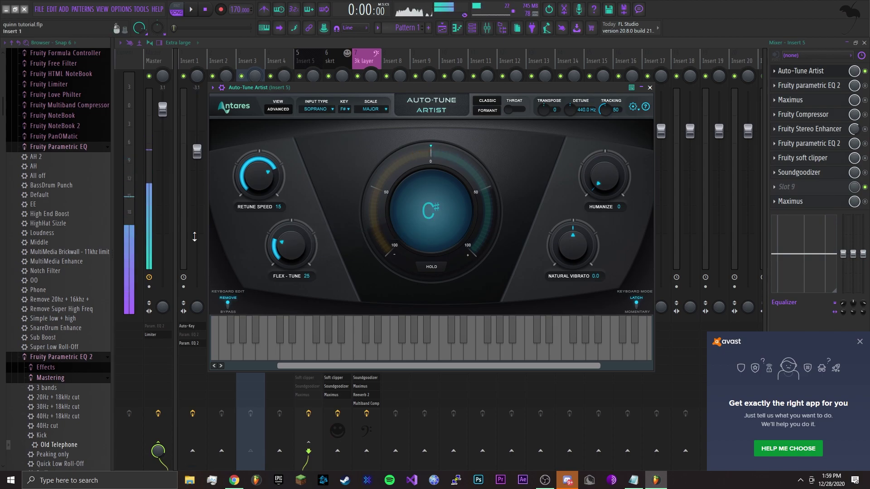
Step: Close Auto-Tune Artist and the Fruity Parametric EQ 2 window so Insert 5's Maximus shows
click(650, 88)
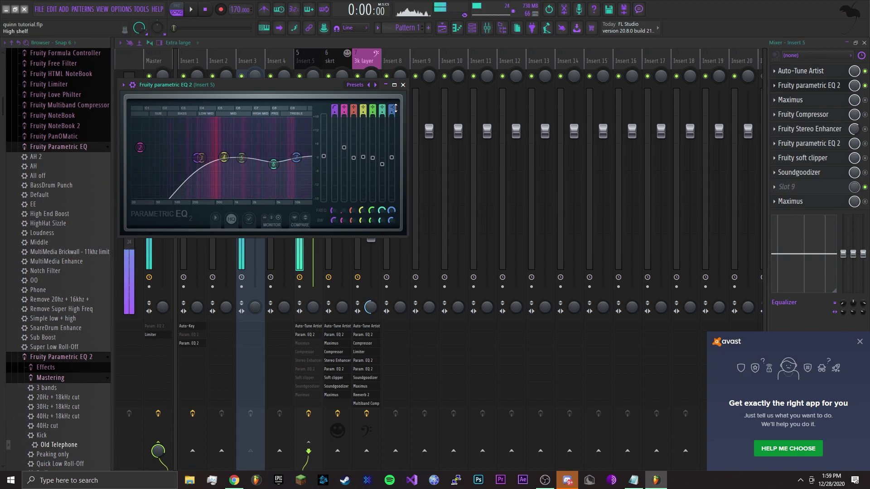
click(403, 85)
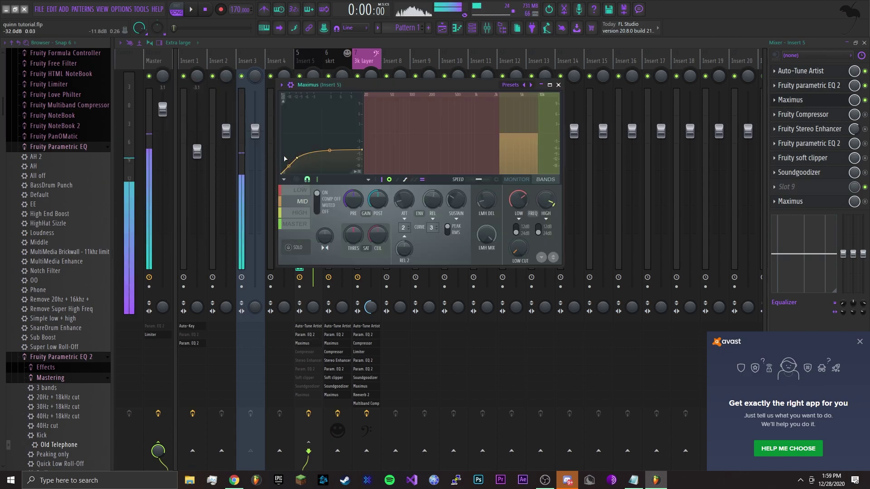
Step: Review Insert 5's Fruity Compressor (−11.4 dB threshold, 8:1 ratio) after Maximus, then close it
click(558, 85)
click(811, 114)
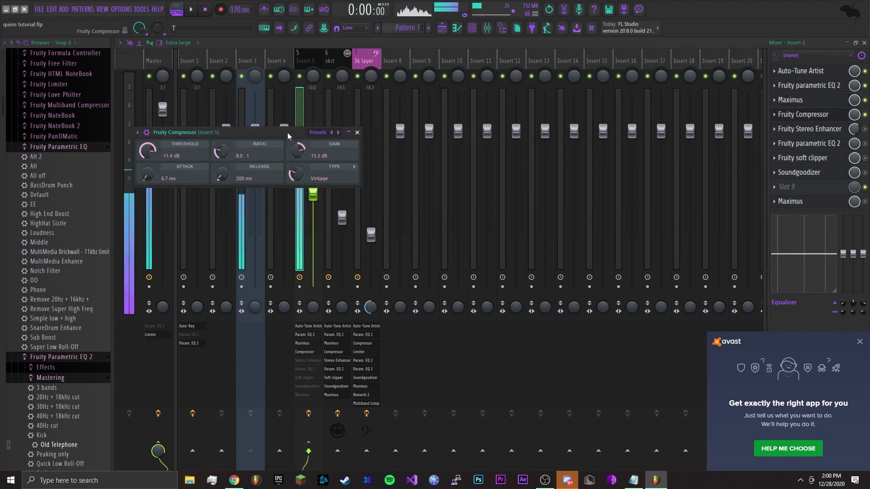
drag(287, 133, 338, 95)
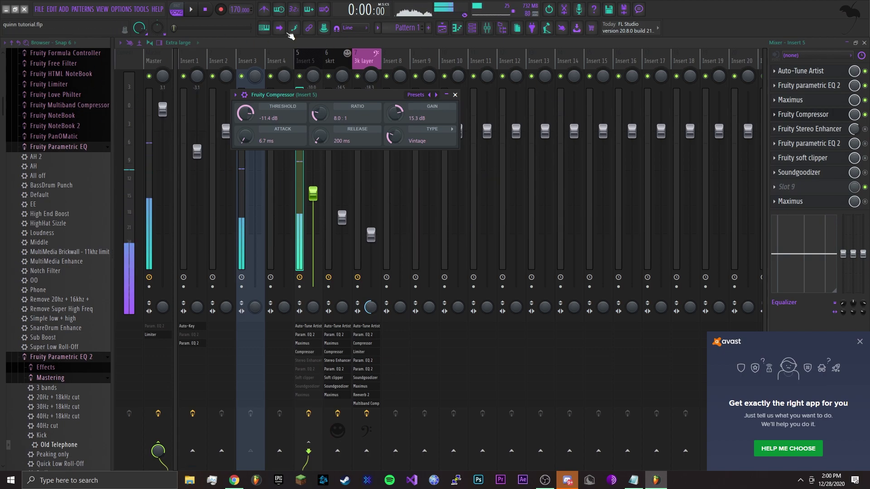
click(455, 95)
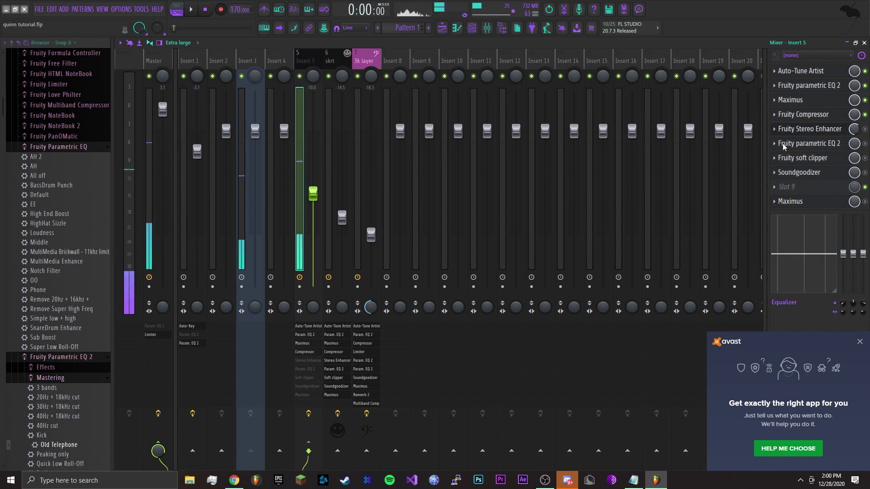
Step: Check Insert 5's second Parametric EQ 2 curve, then close it to show Fruity Soft Clipper
click(800, 144)
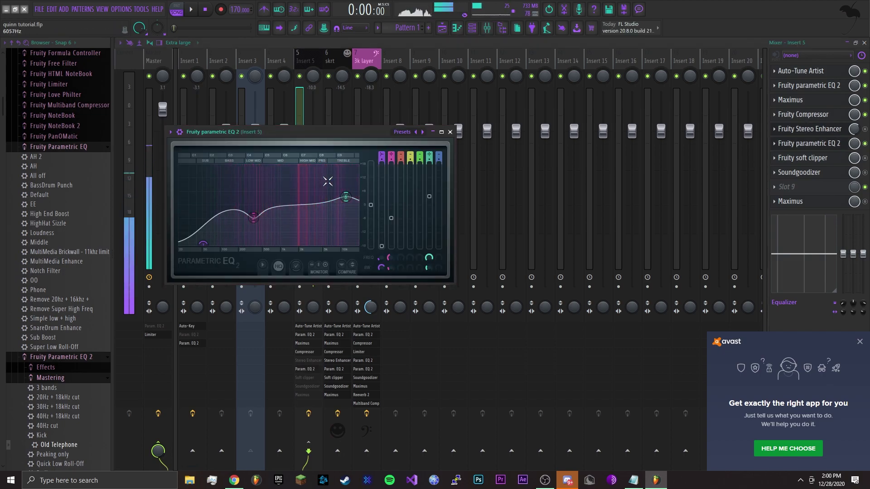
mouse_move(345, 196)
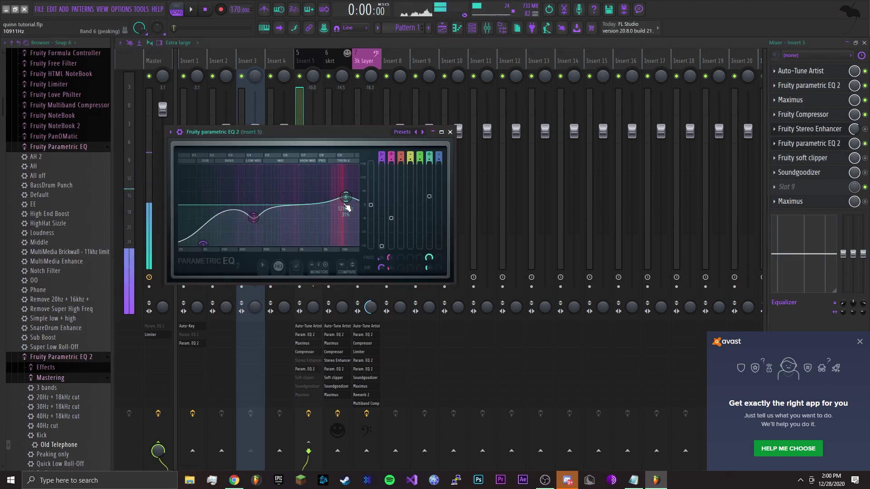
click(450, 132)
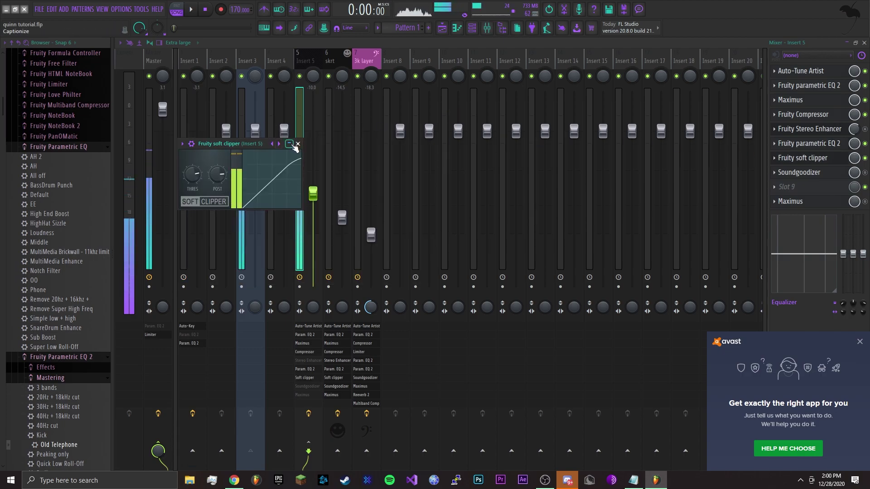
Step: Move the Fruity Soft Clipper window aside and close it to show Soundgoodizer in mode A
drag(219, 144, 272, 125)
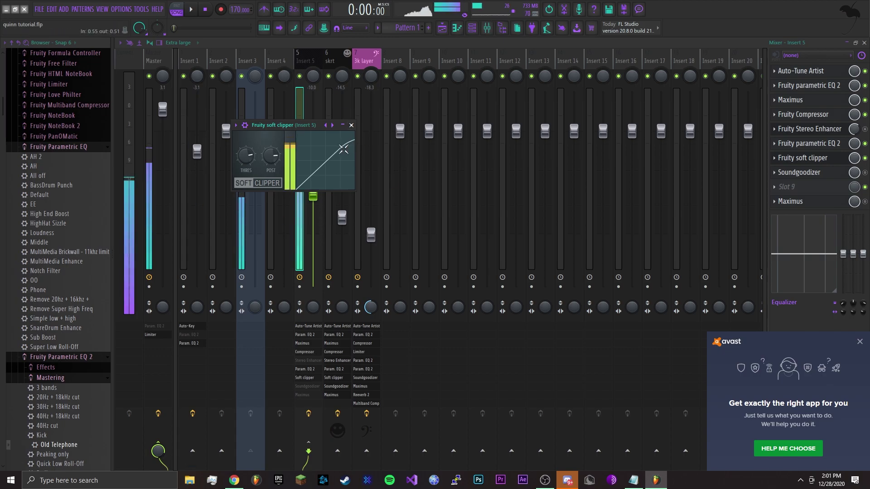
click(332, 125)
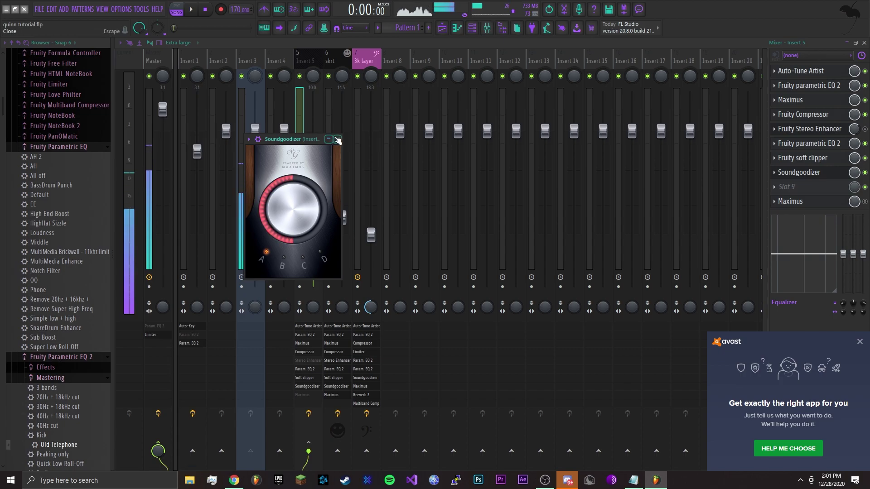
Step: Close Soundgoodizer to reveal Insert 5's final Maximus settings
click(293, 161)
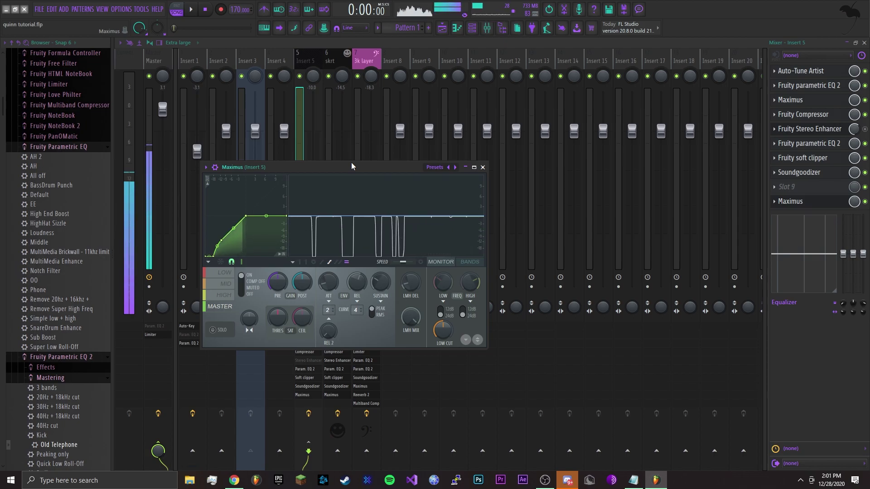
Step: Close Maximus, select the skrt mixer track and open its Fruity Stereo Enhancer
click(331, 57)
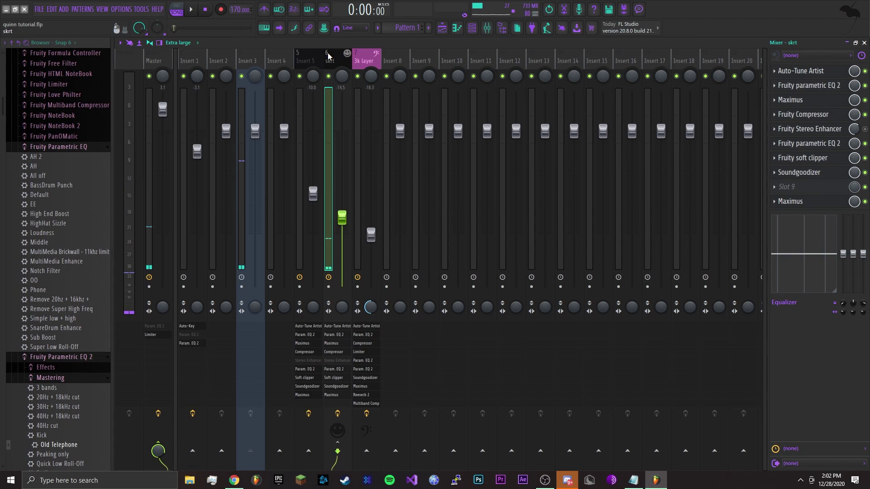
click(307, 60)
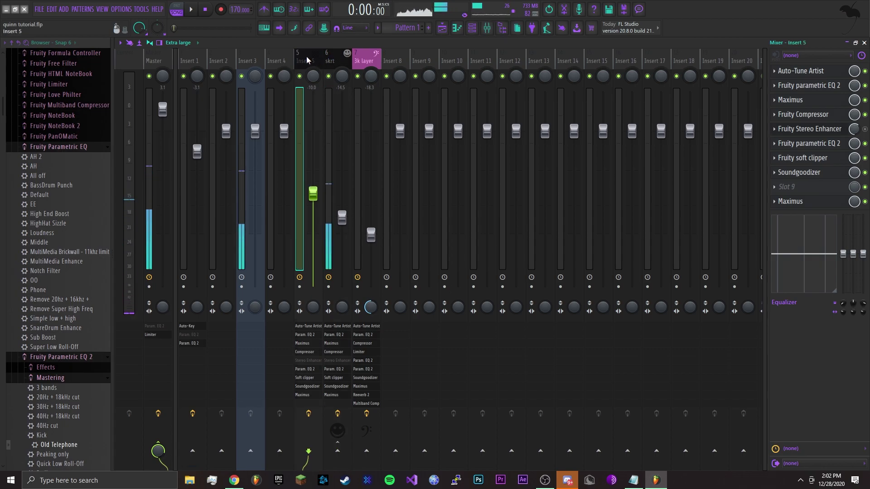
click(334, 59)
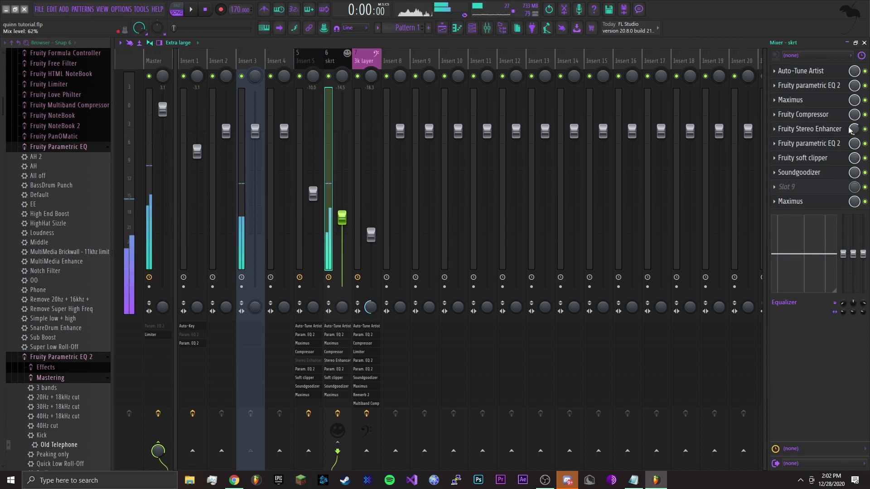
click(834, 131)
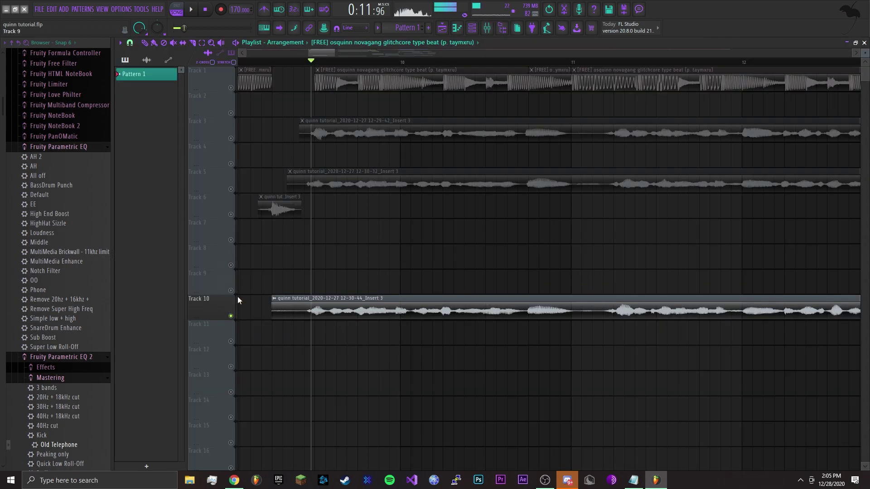
Step: Return from the mixer to the playlist and audition the arrangement from 0:11:96
click(487, 28)
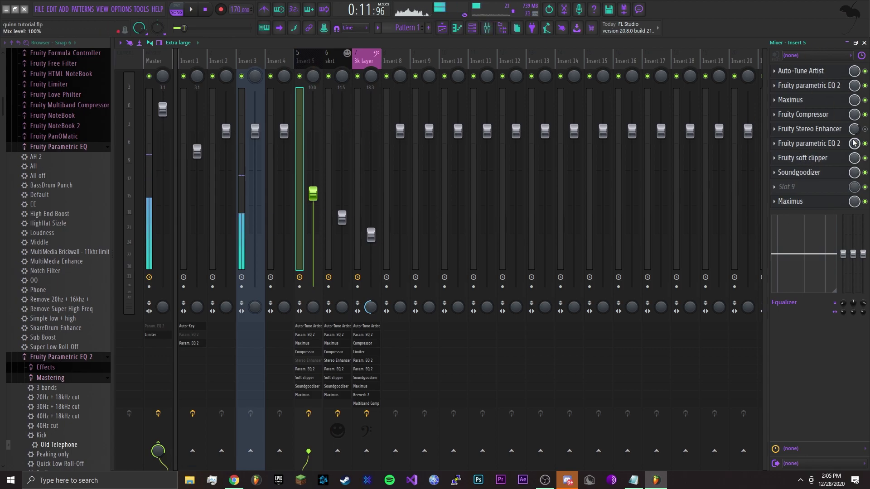
key(F5)
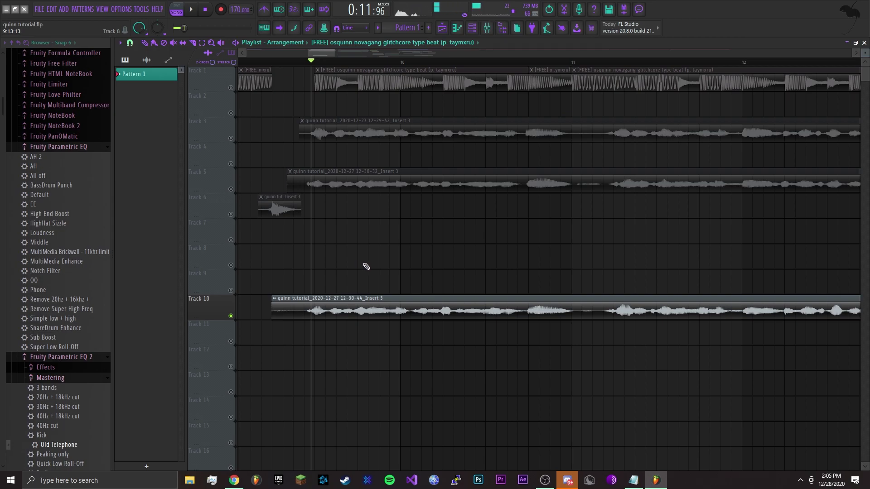
key(space)
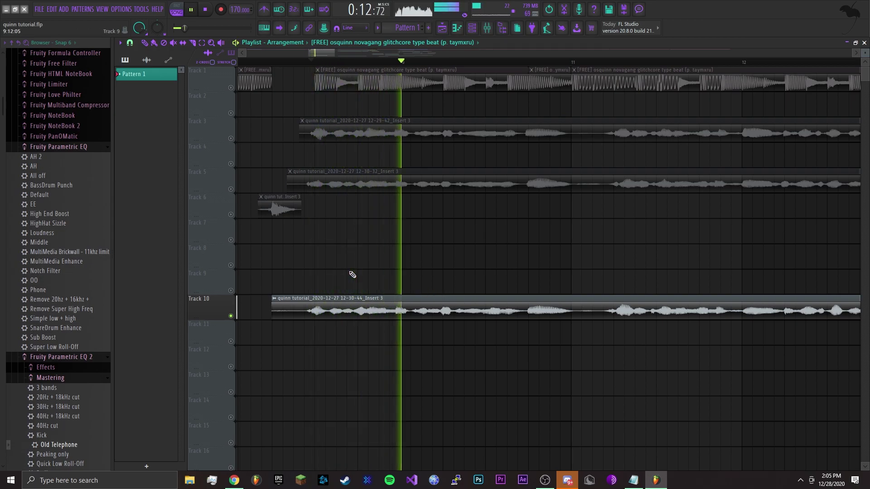
scroll(498, 359, down, 2)
key(space)
Step: Select Track 5, then Track 3, replaying the vocals from 0:11:96 each time
click(233, 188)
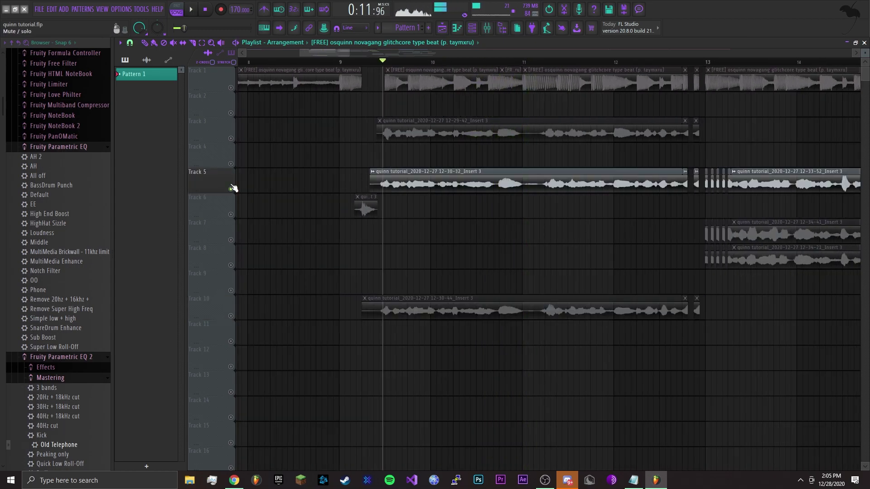
key(space)
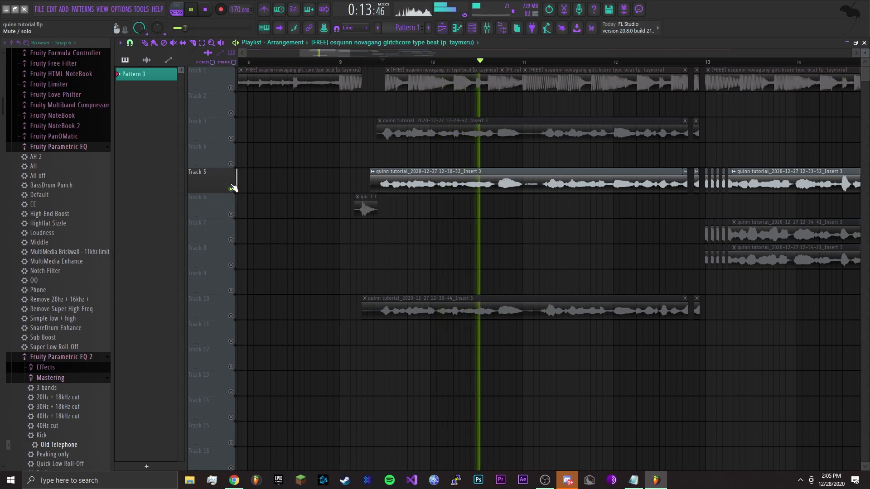
key(space)
key(Up)
key(Up)
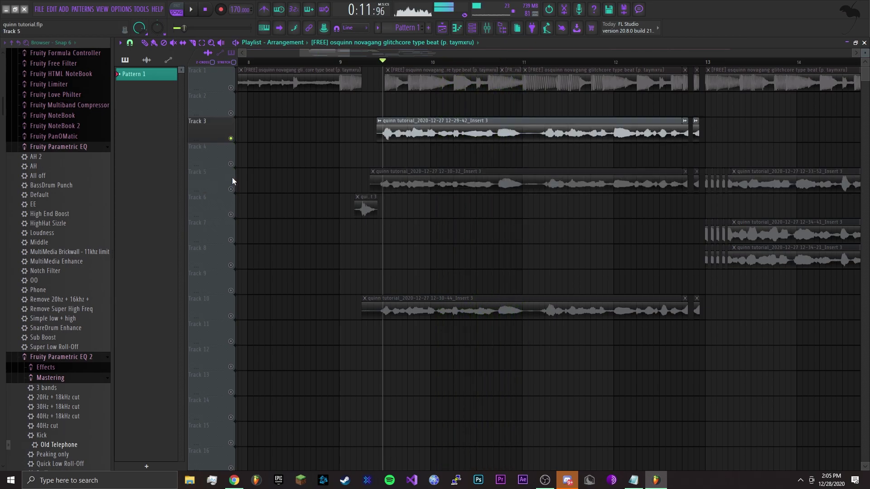
key(space)
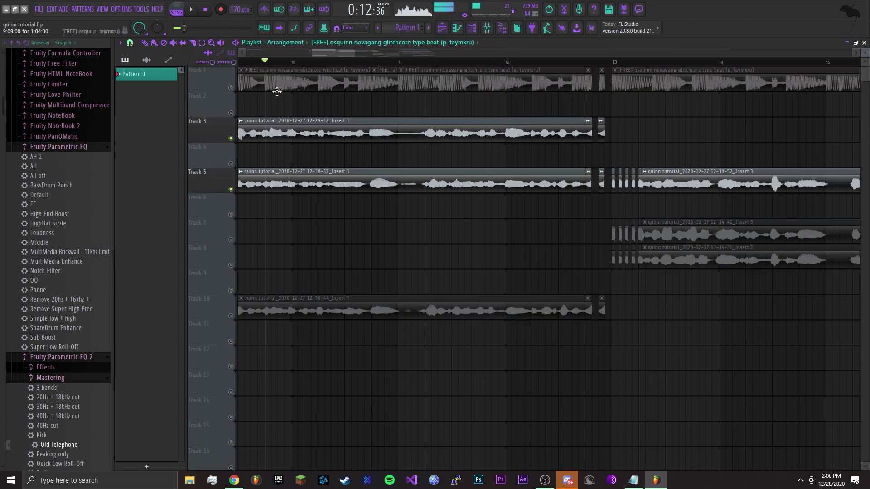
Step: Select the skrt insert, go back to the playlist to listen, and unmute Track 10
click(489, 32)
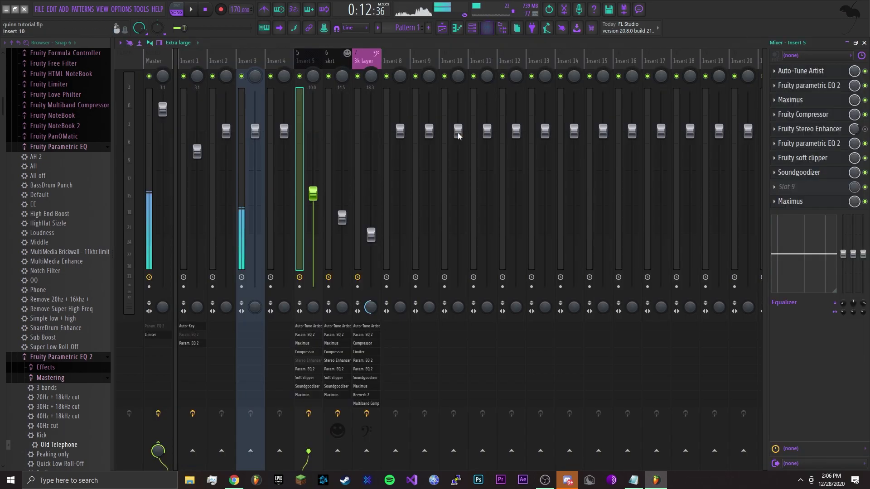
click(333, 56)
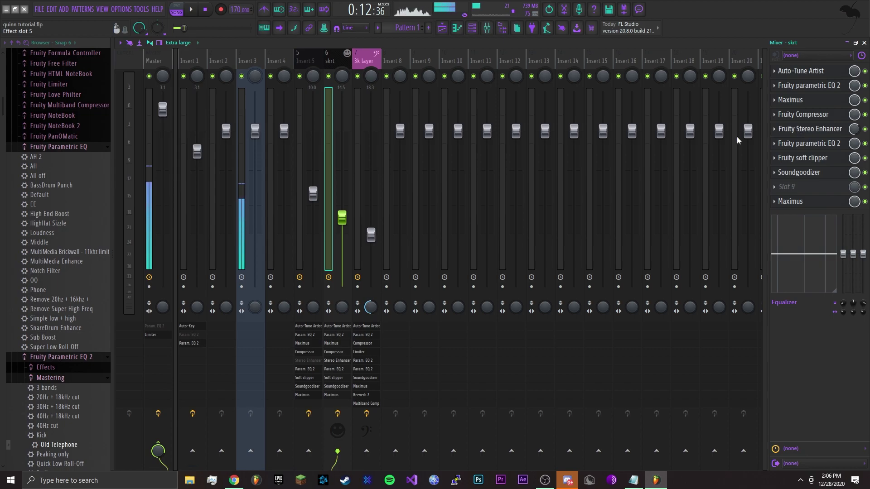
key(F9)
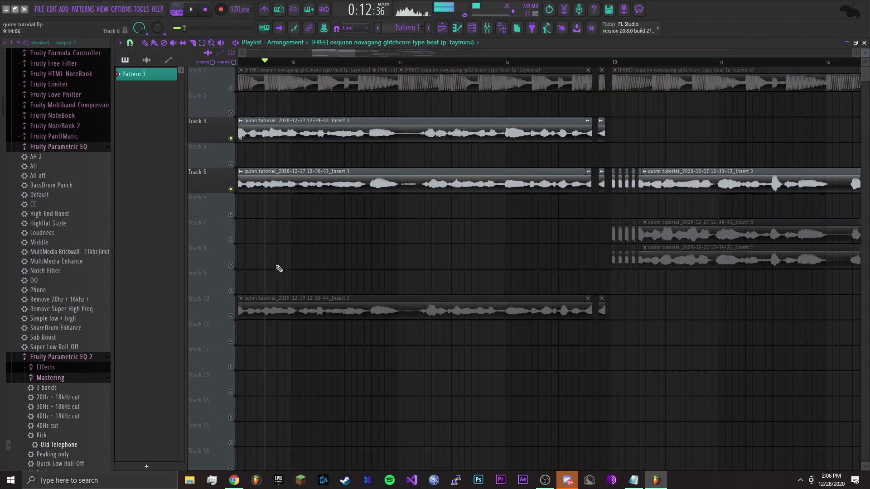
key(space)
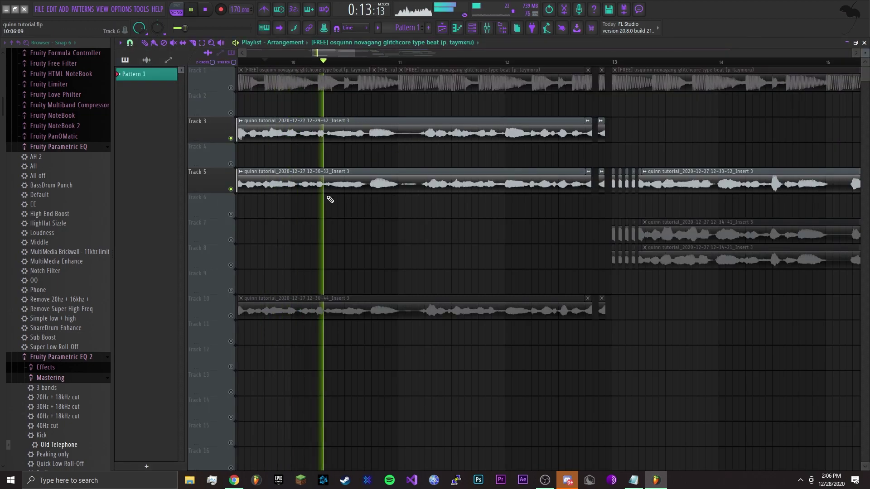
key(space)
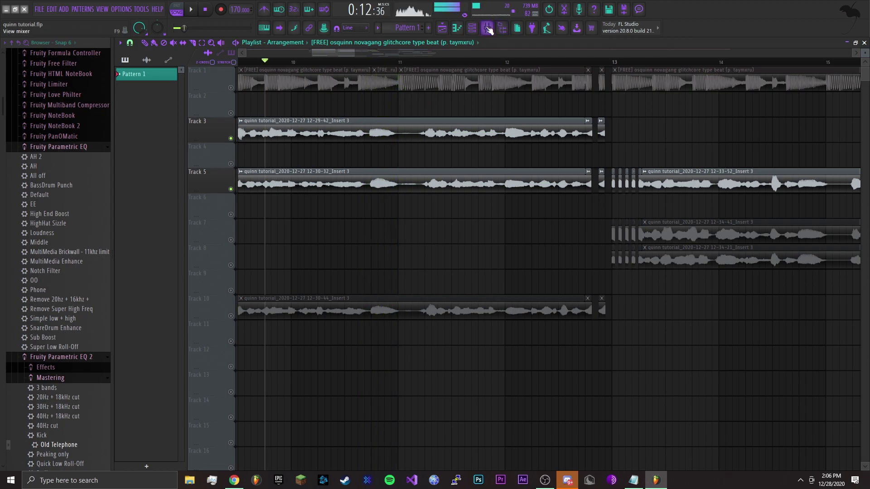
click(230, 316)
scroll(405, 355, left, 3)
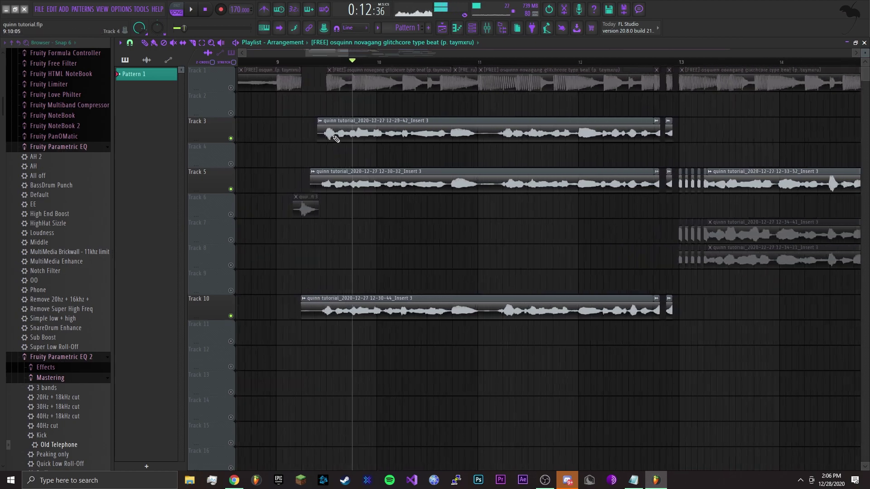
click(319, 62)
key(space)
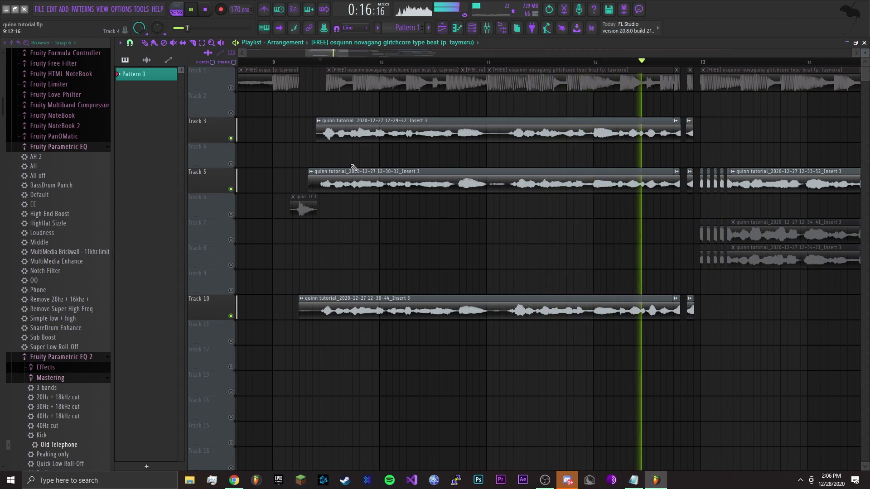
key(space)
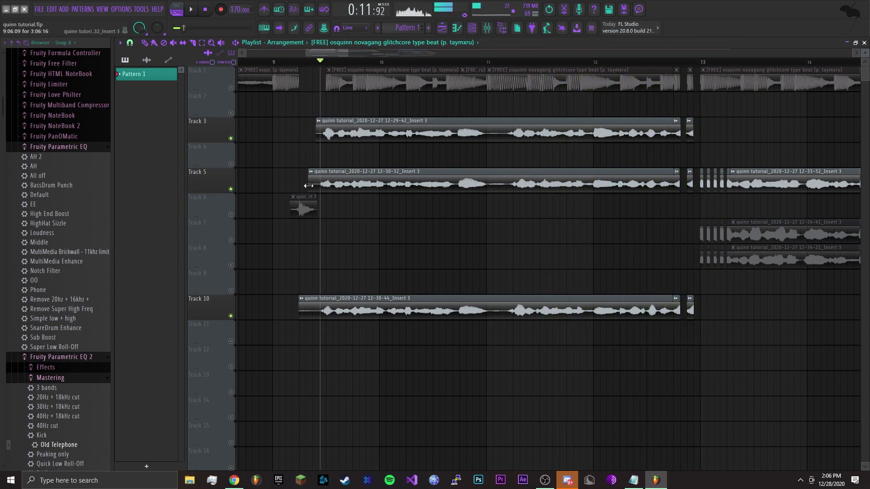
scroll(478, 254, down, 3)
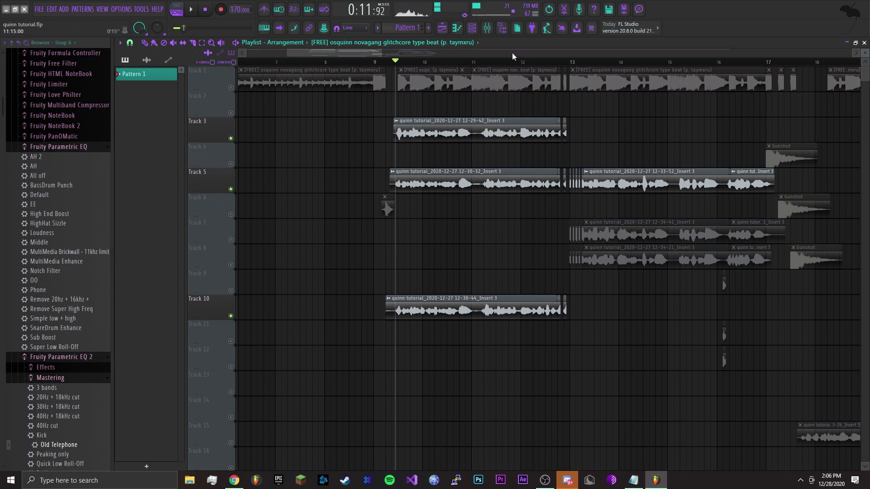
scroll(462, 321, down, 5)
scroll(448, 106, up, 3)
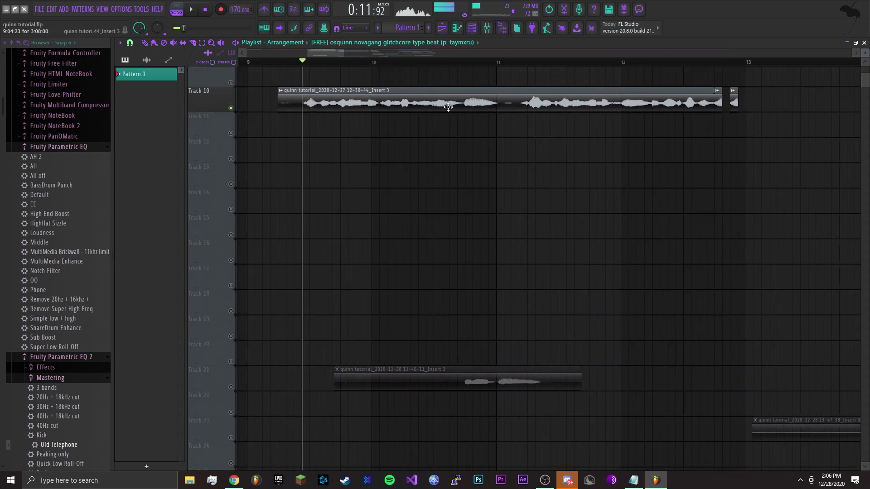
click(458, 62)
scroll(459, 403, up, 2)
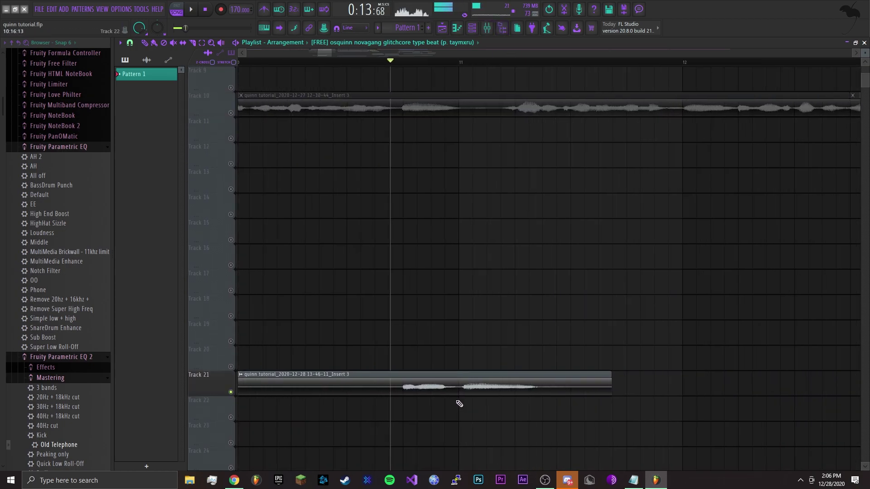
scroll(460, 404, up, 1)
key(space)
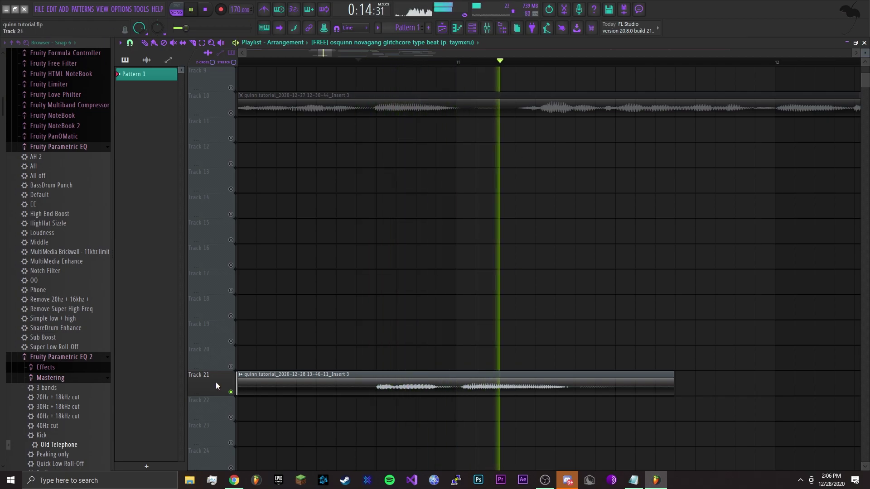
key(space)
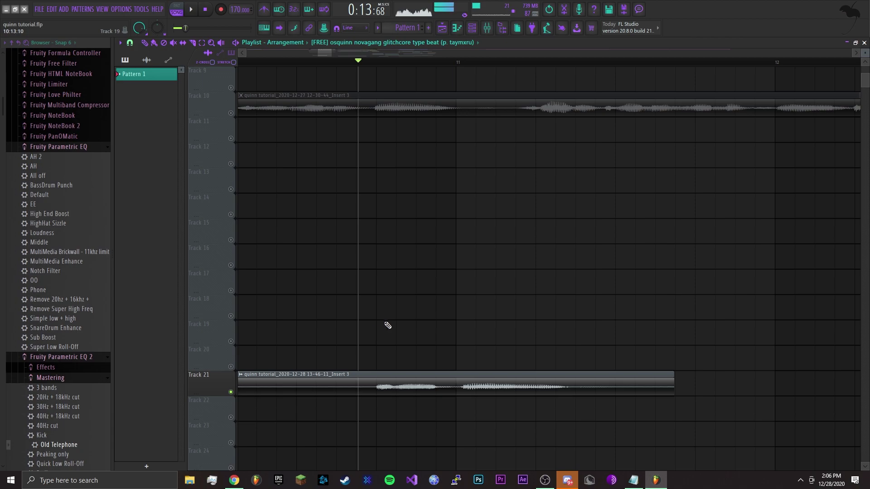
scroll(385, 327, down, 4)
scroll(385, 326, up, 8)
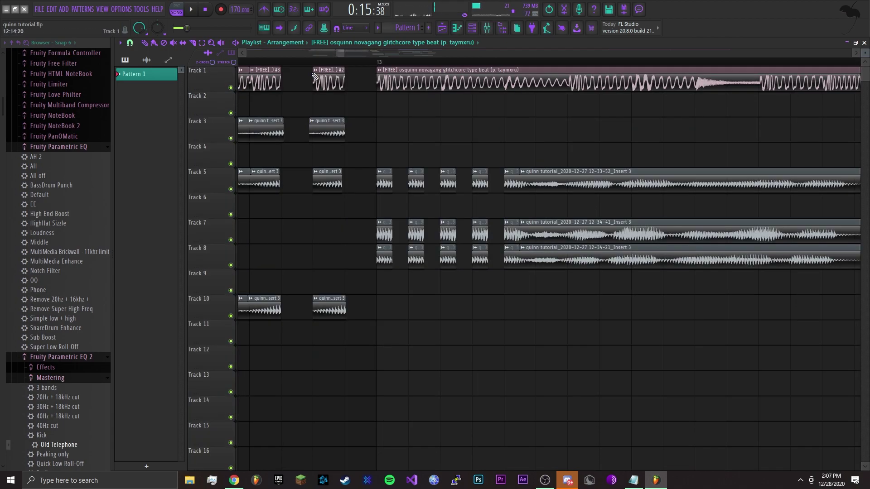
Step: Mute the beat on Track 1, choose a finer playlist snap, and place the playhead in bar 13
click(334, 61)
drag(334, 61, 375, 61)
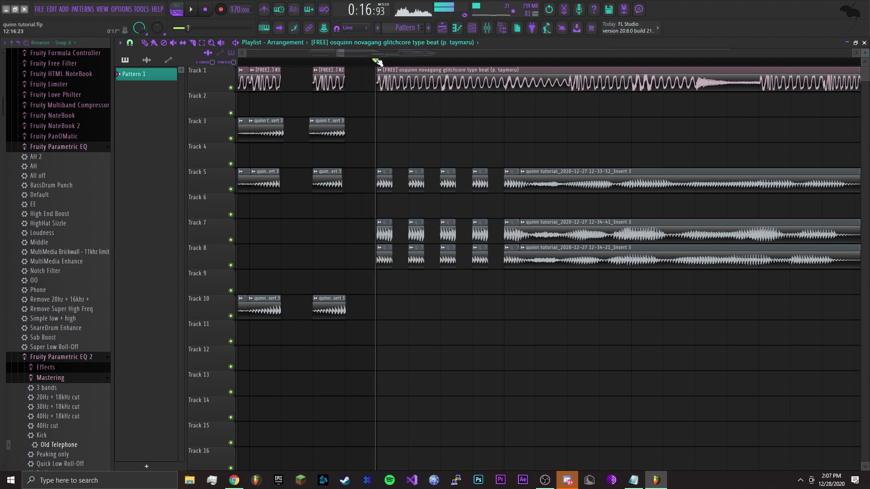
click(230, 88)
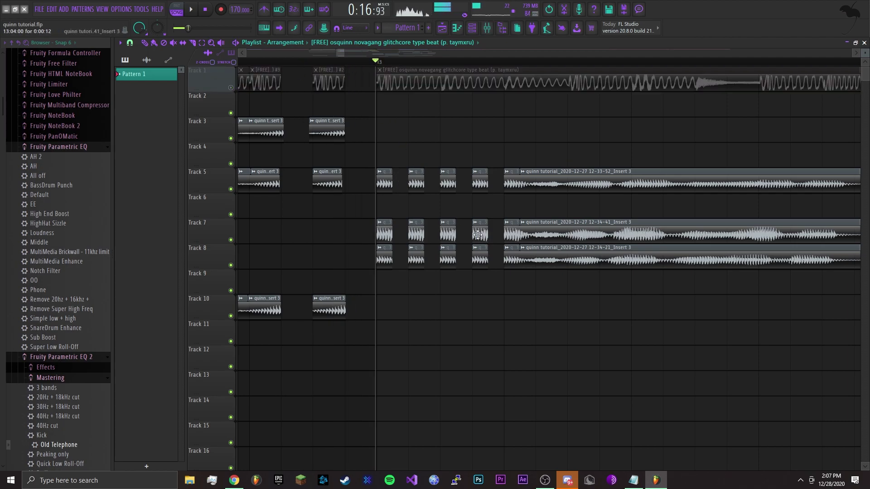
click(129, 42)
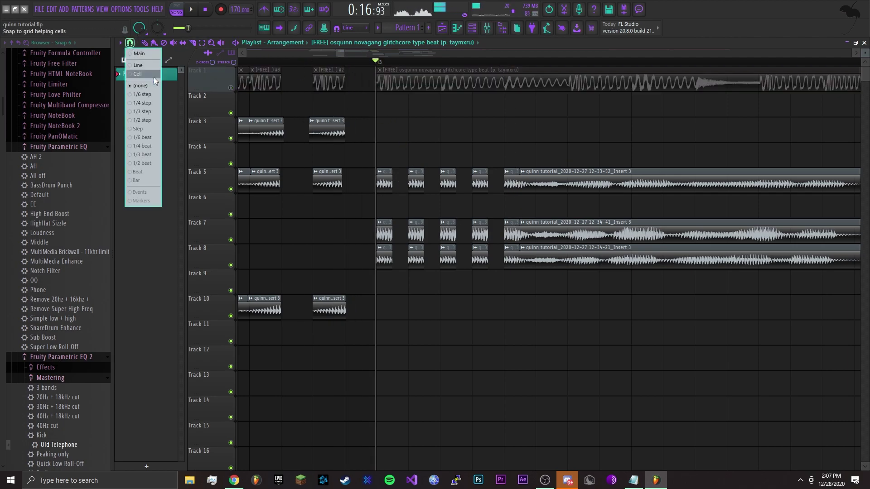
click(142, 121)
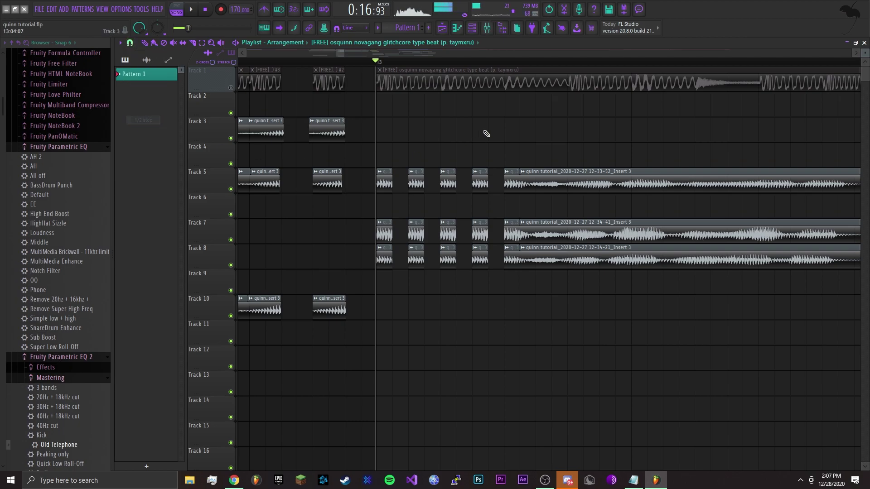
click(503, 61)
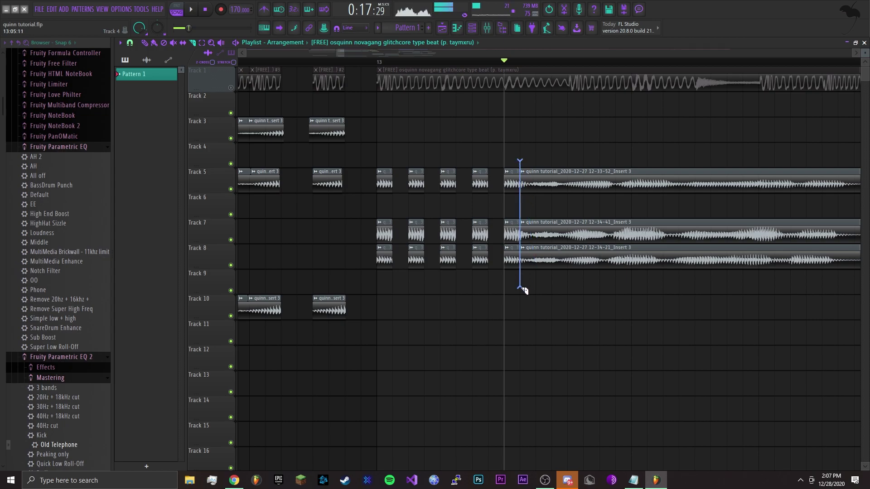
Step: Try duplicating the vocal chops on Tracks 5, 7 and 8 earlier, undo it, and play from bar 13
click(144, 42)
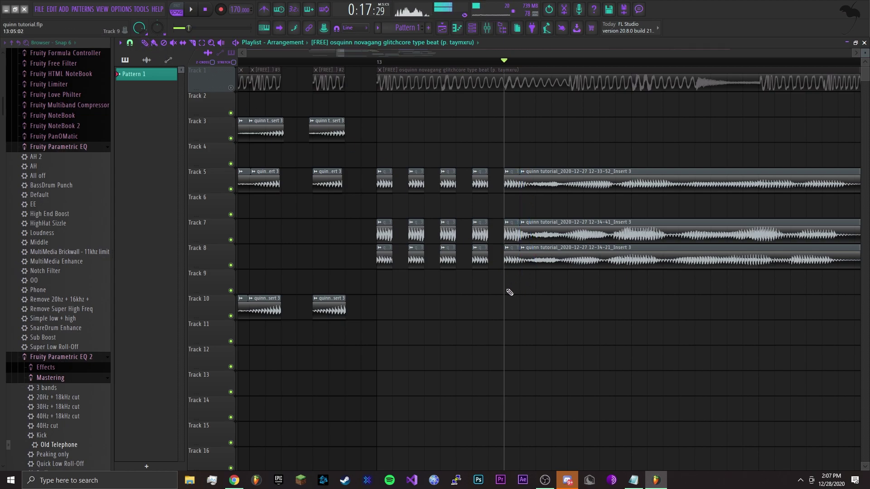
drag(508, 292, 519, 144)
drag(509, 180, 446, 178)
key(ctrl+z)
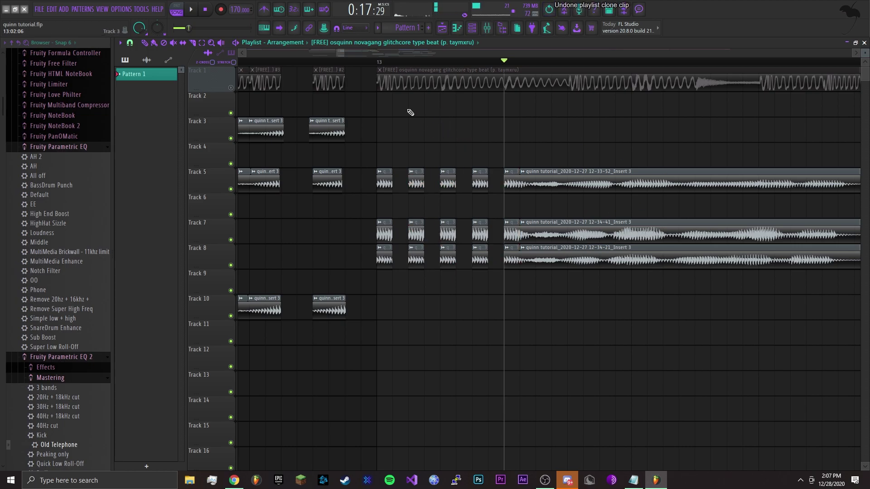
click(379, 62)
key(space)
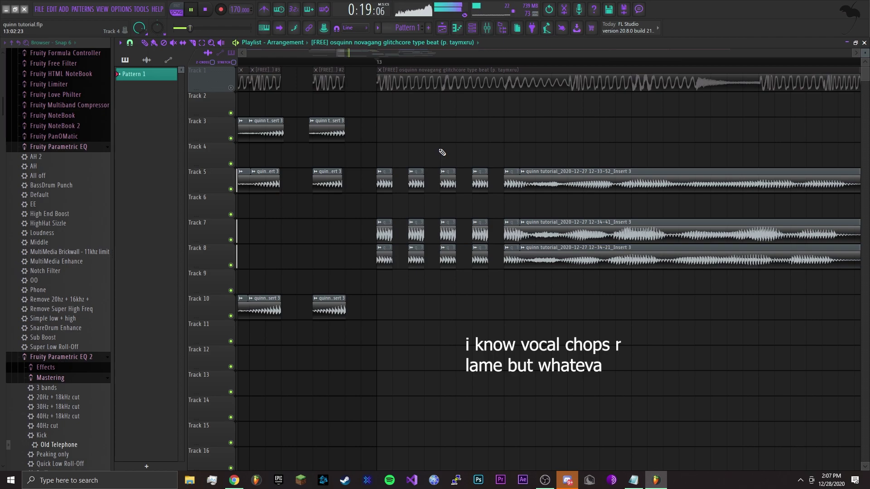
key(space)
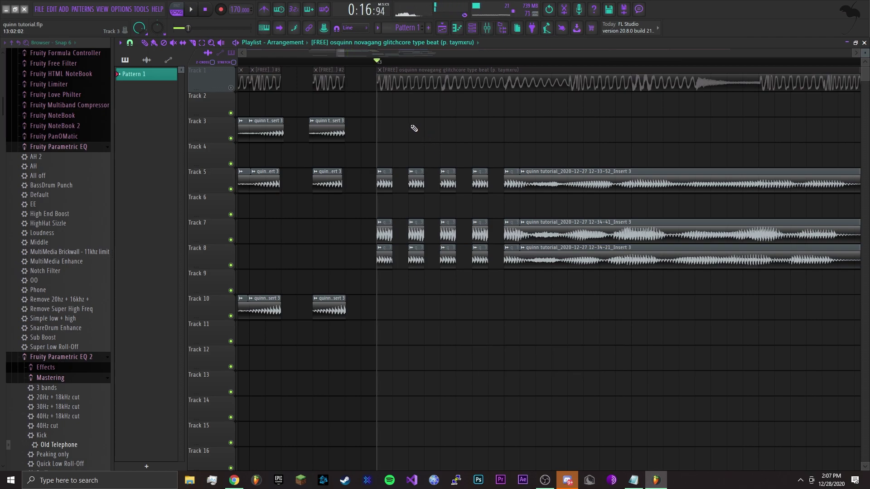
Step: Zoom the playlist out to show the full arrangement and Track 1's beat
scroll(475, 181, down, 5)
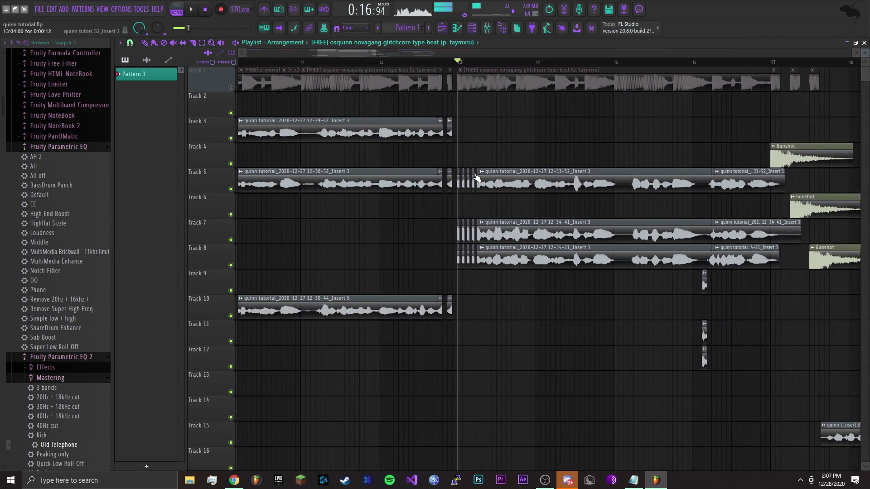
scroll(524, 207, down, 2)
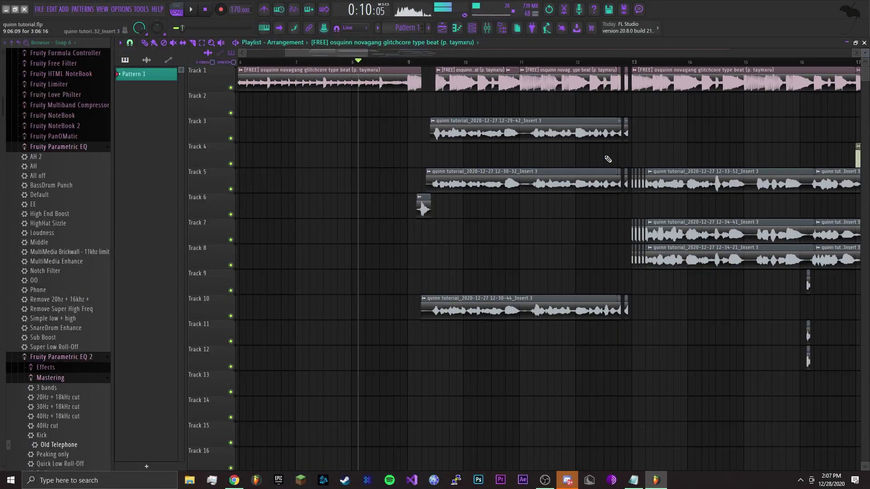